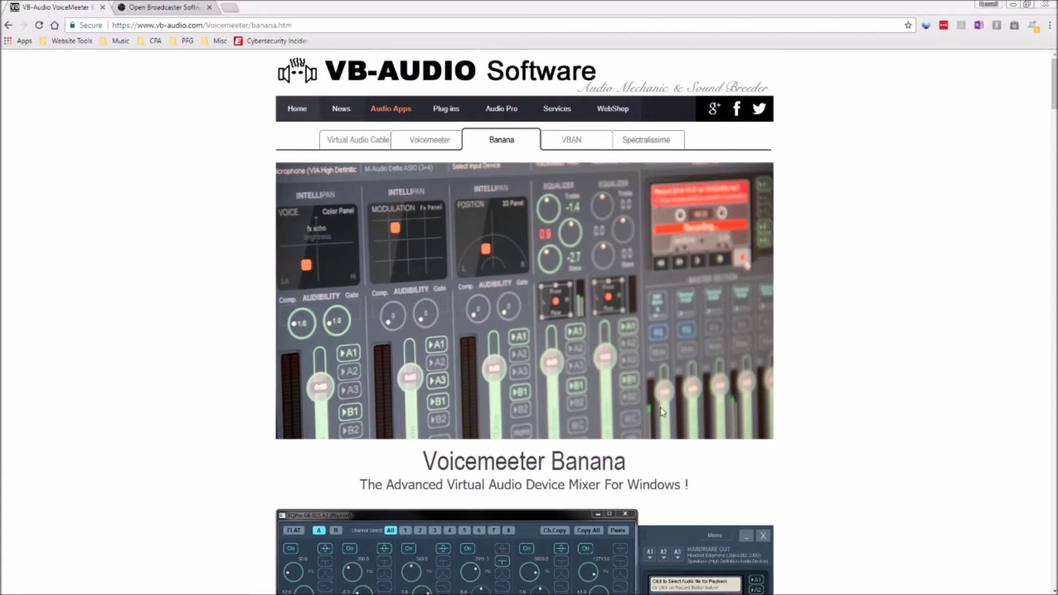
- Scroll down the vb-audio.com Voicemeeter Banana page to view its EQ and mixer screenshots
scroll(660, 406, down, 4)
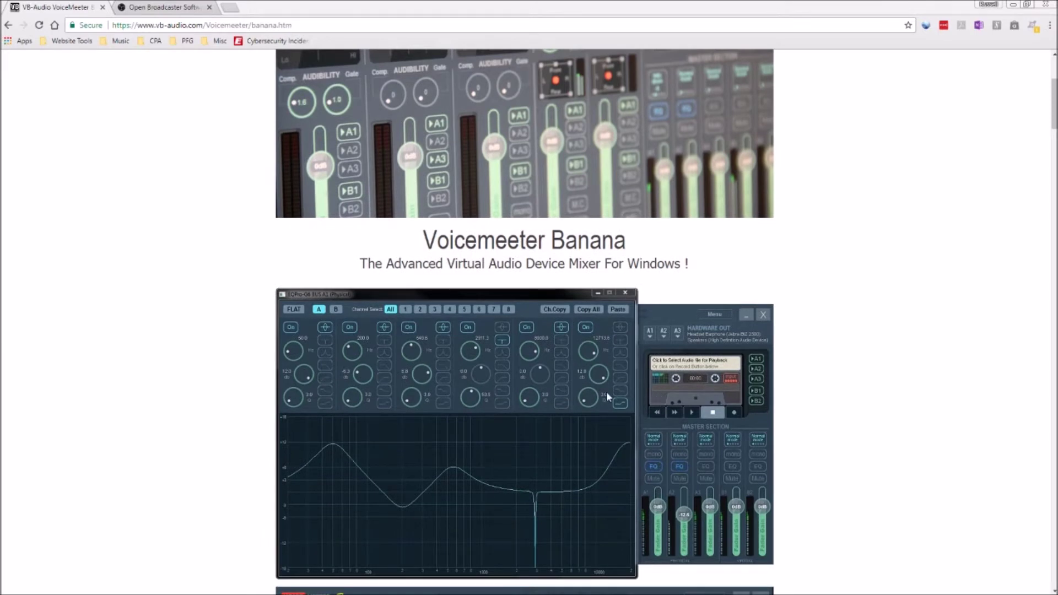
scroll(570, 401, down, 1)
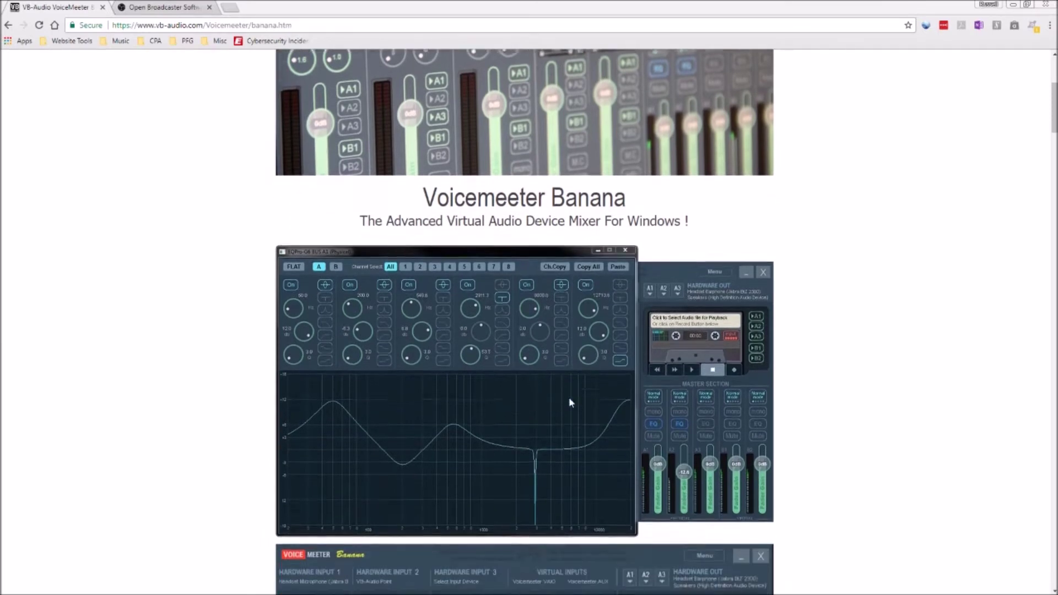
scroll(565, 392, down, 3)
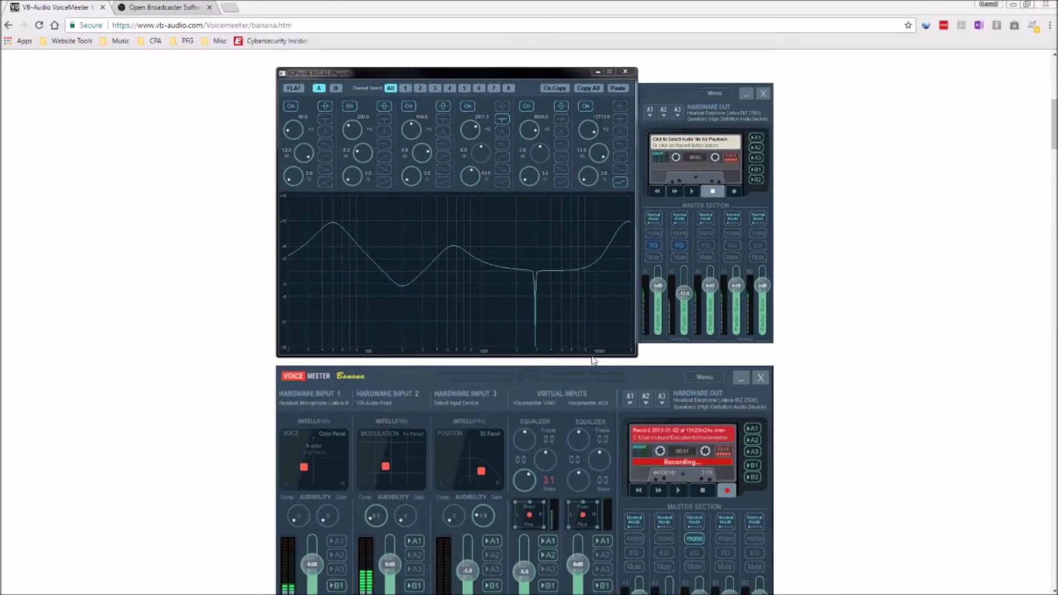
scroll(592, 361, down, 2)
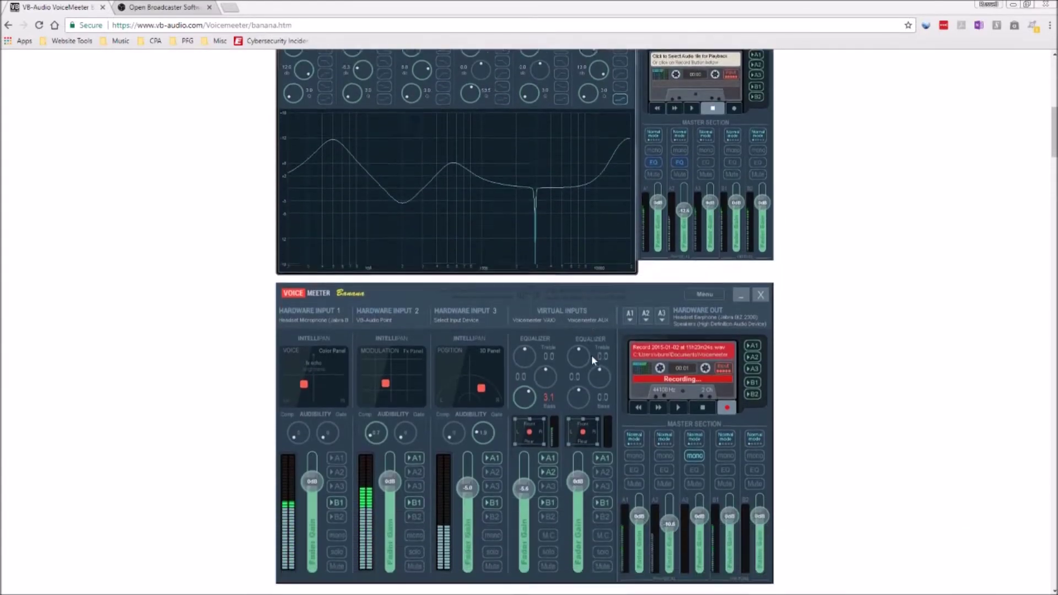
scroll(592, 361, up, 1)
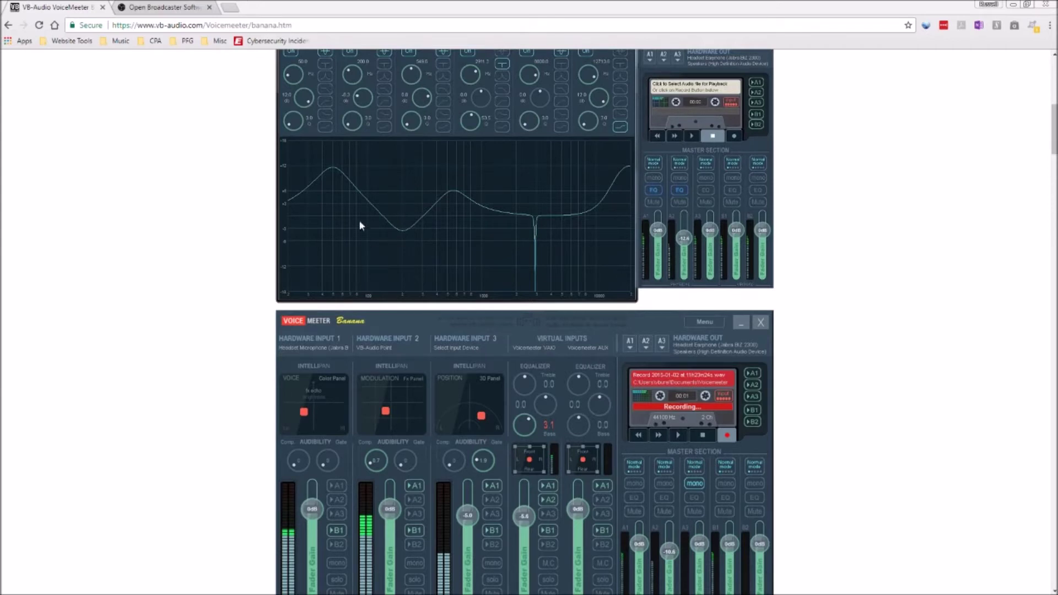
click(168, 8)
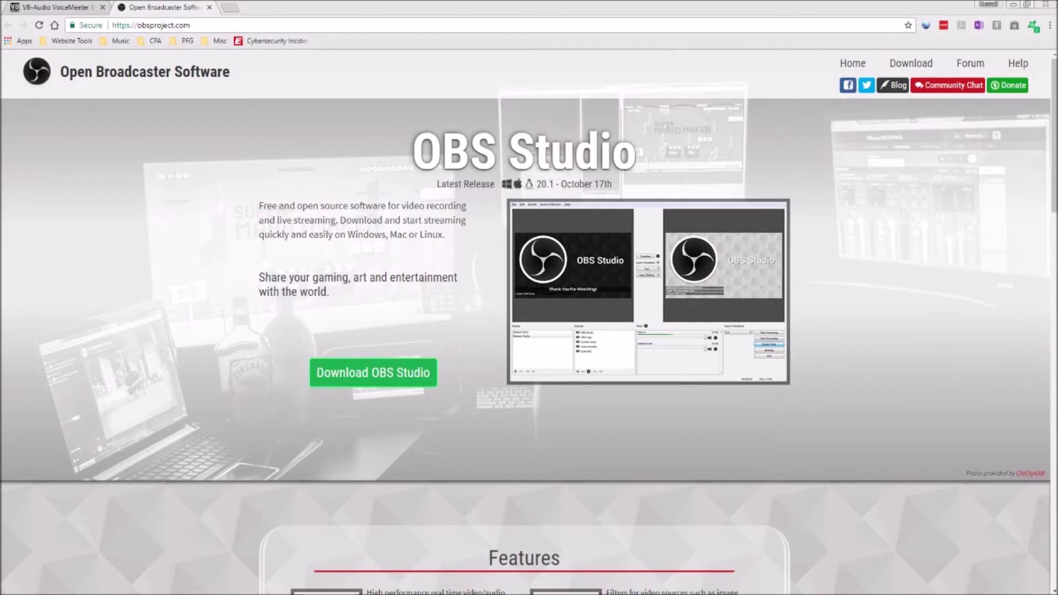
- Bring the Voicemeeter Banana mixer, with A1 on ASIO US-2x2 US-4x4, over the OBS page
key(alt+Tab)
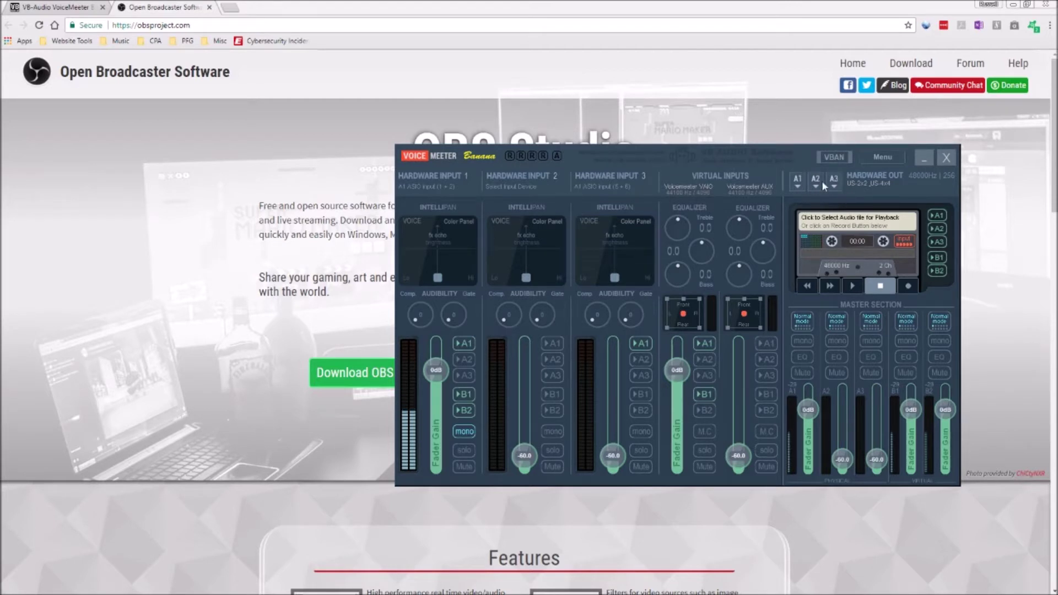
click(798, 184)
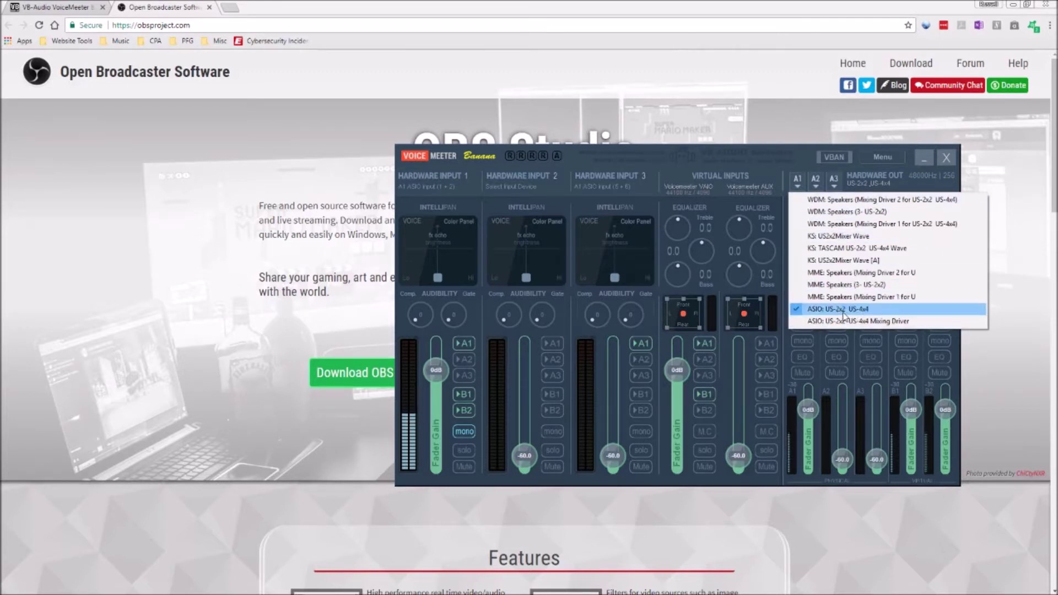
- Check the A1 and A2 output device lists unchanged and route Hardware Input 1 to B2
click(792, 154)
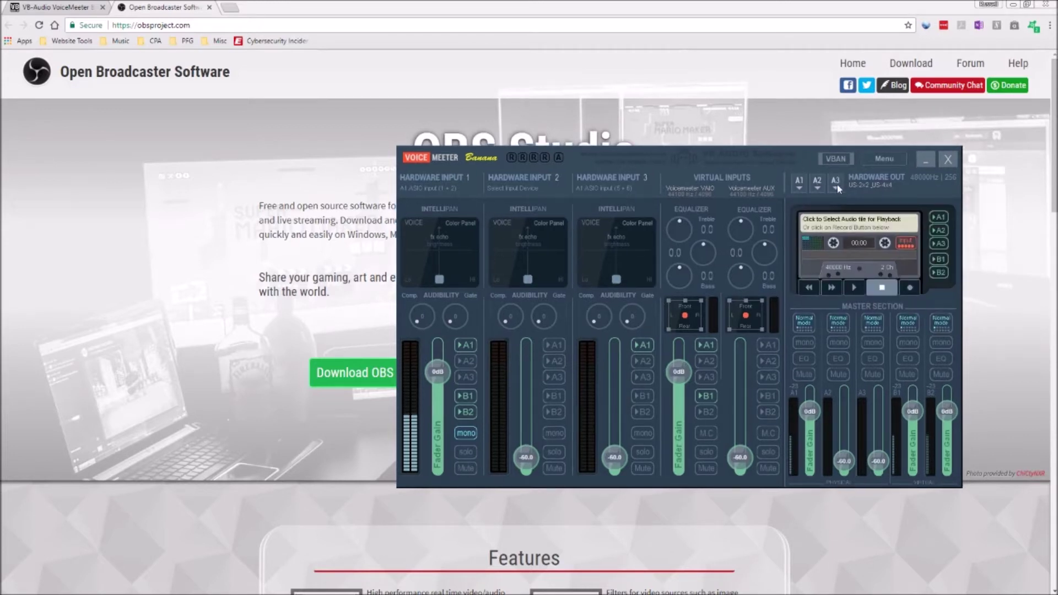
click(818, 187)
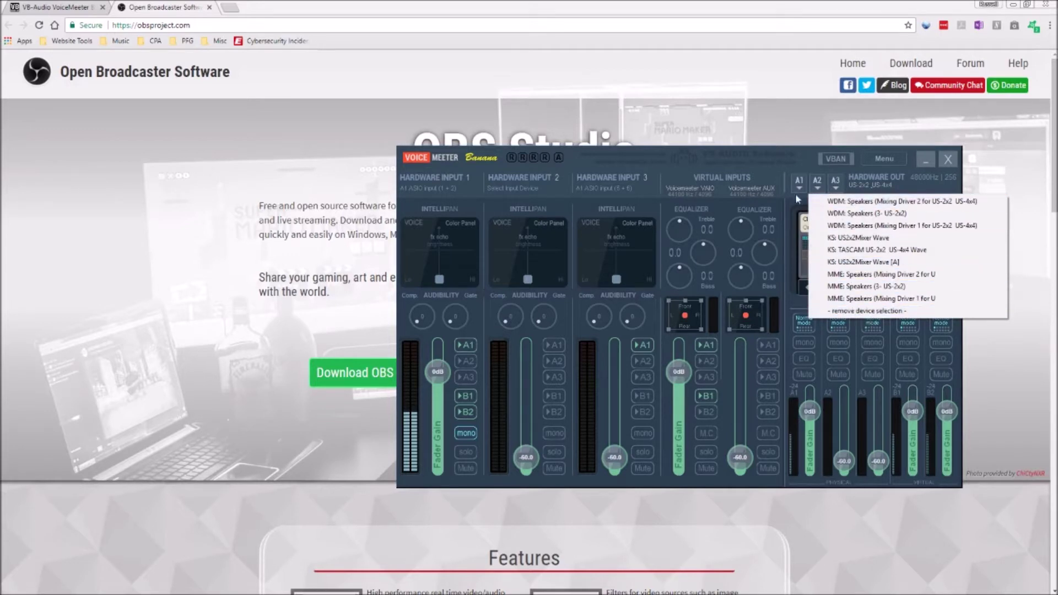
click(800, 161)
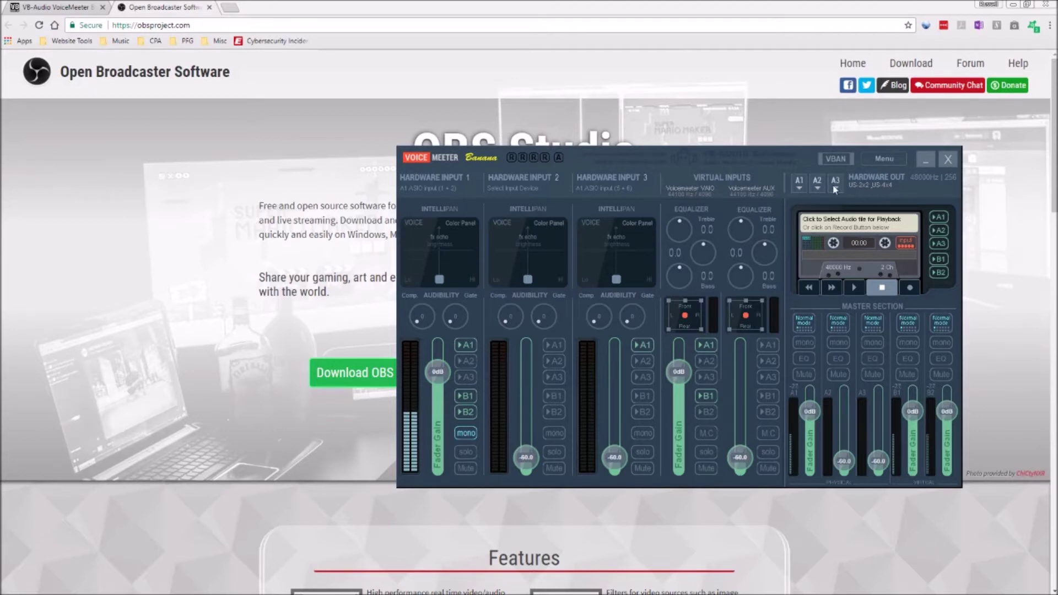
click(466, 411)
click(883, 160)
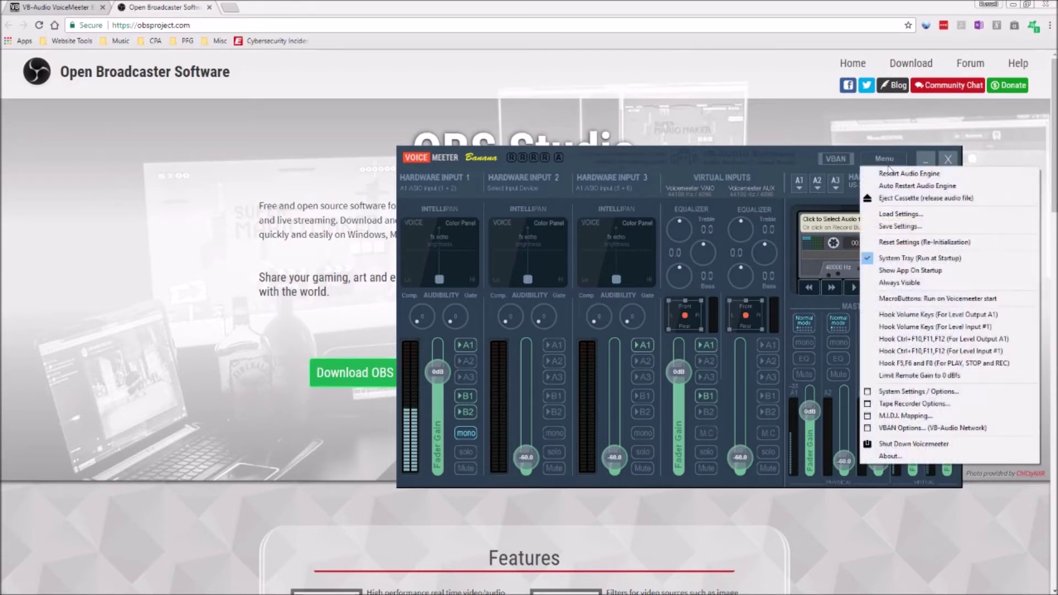
- Open Voicemeeter's System Settings / Options and move the window up and left
click(915, 393)
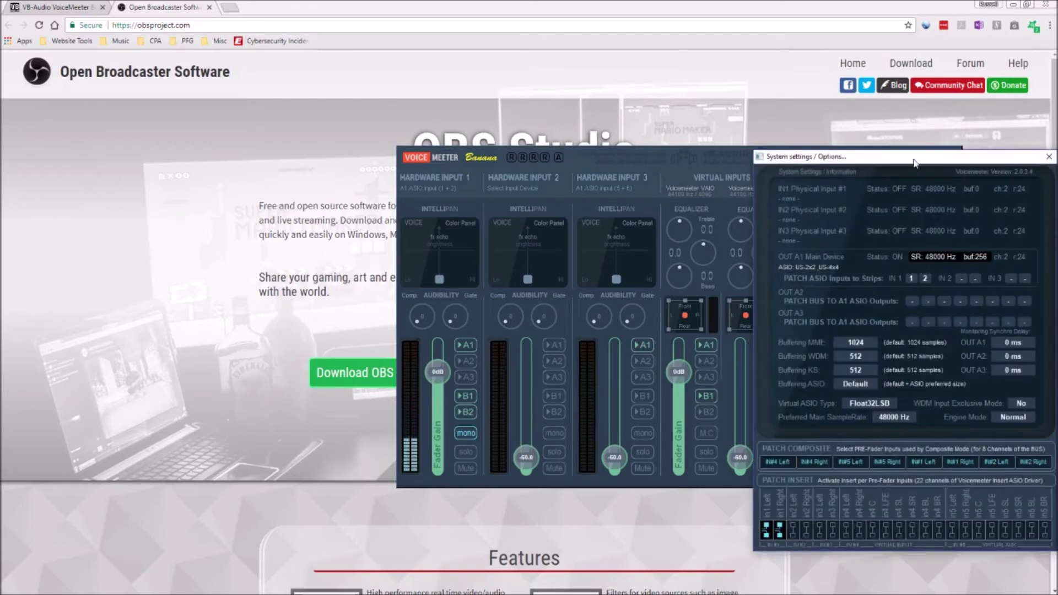
drag(913, 163, 802, 83)
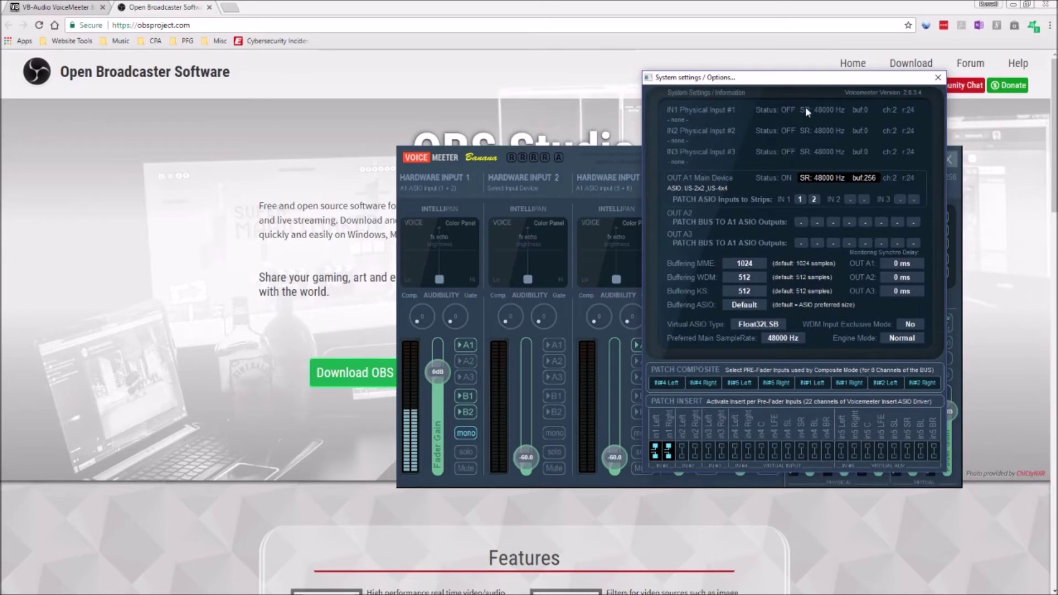
click(753, 238)
- Confirm VoiceMeeter Input and VoiceMeeter Output as the default playback and recording devices
click(938, 78)
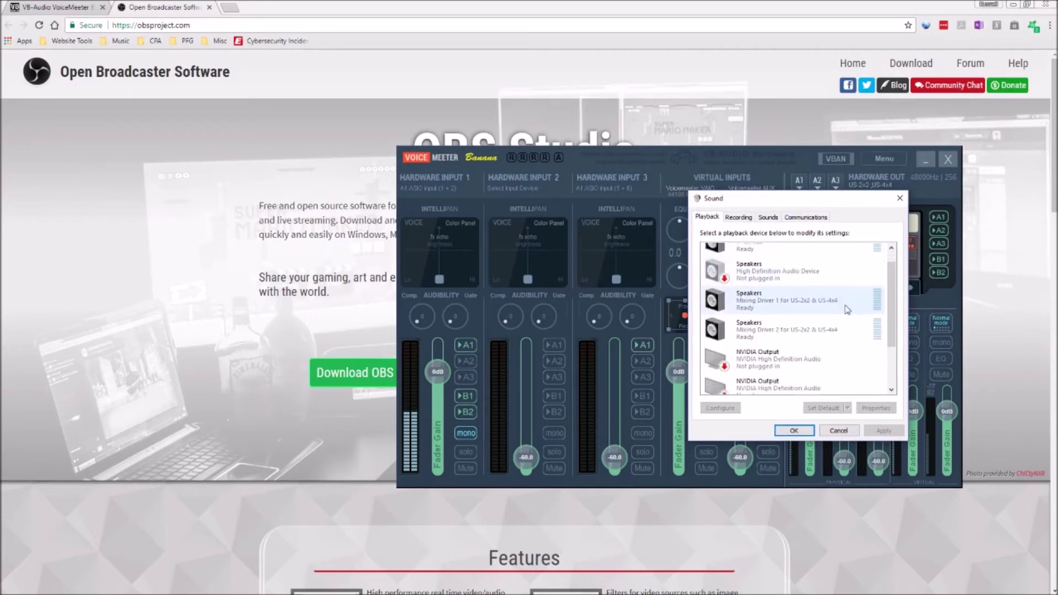
scroll(847, 309, down, 2)
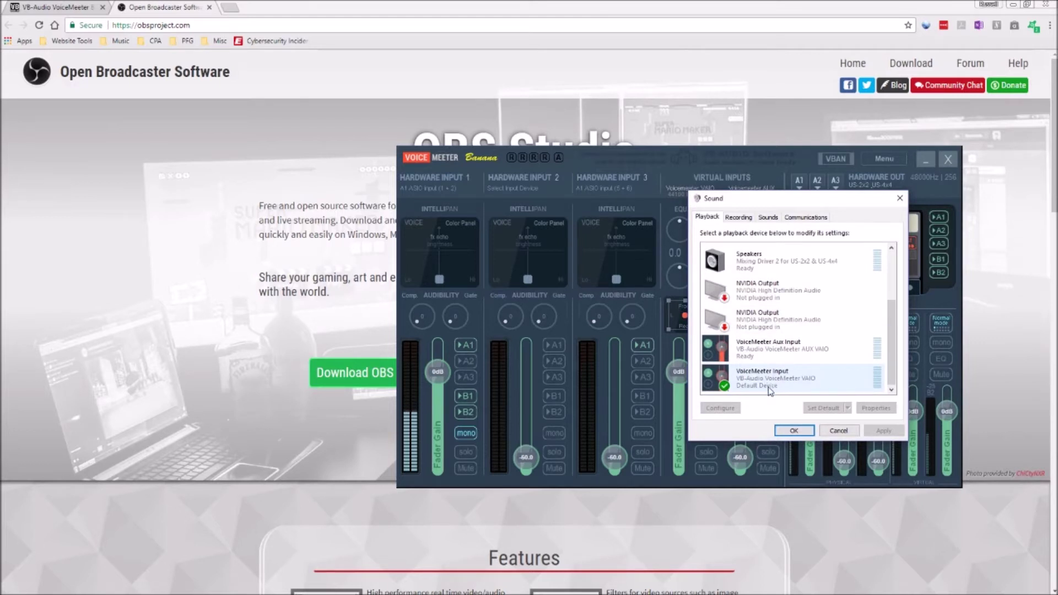
click(747, 219)
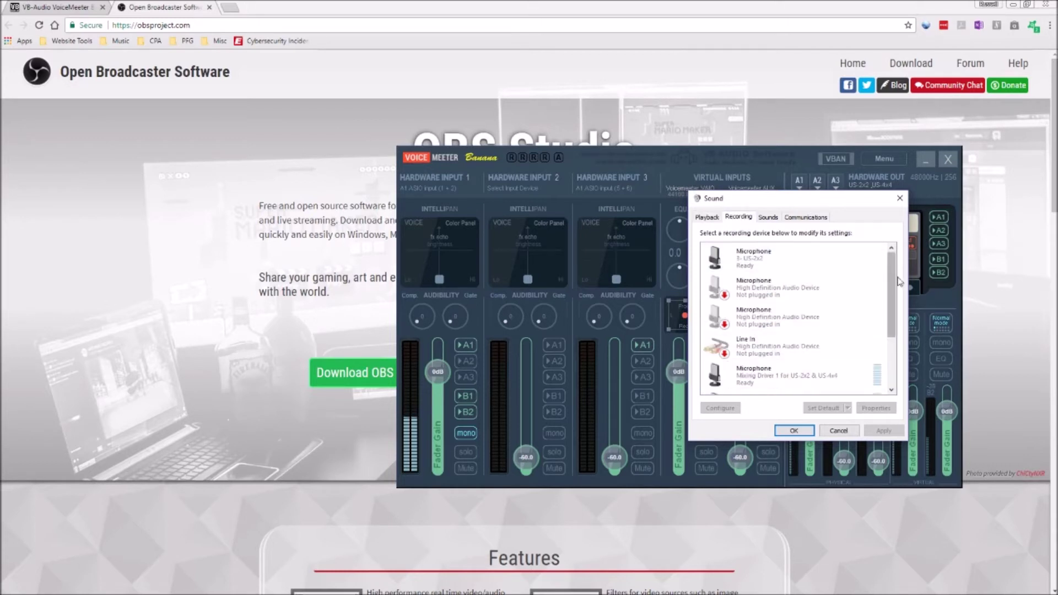
scroll(764, 379, down, 3)
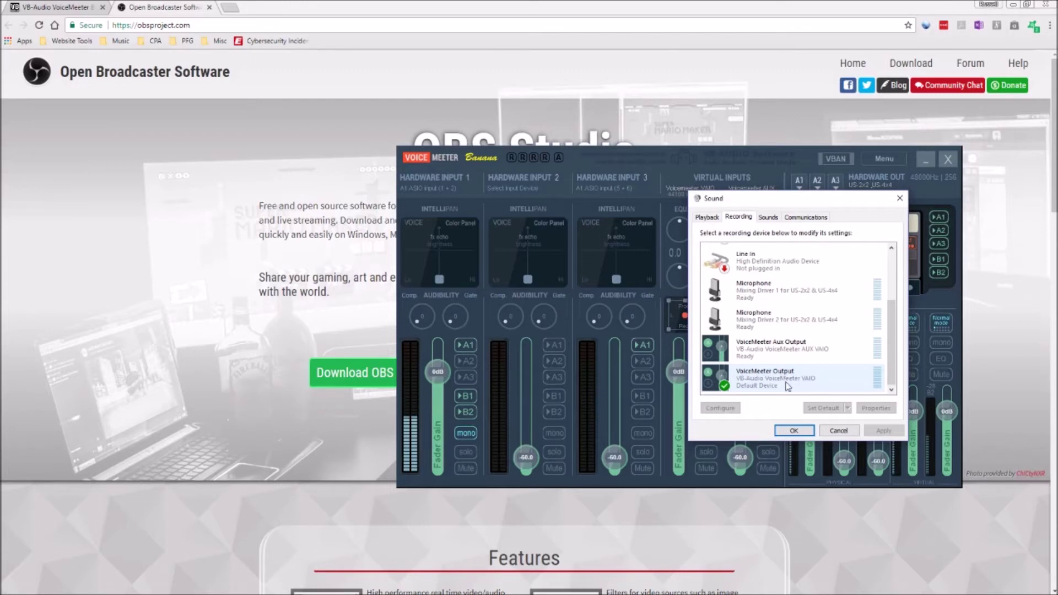
click(792, 431)
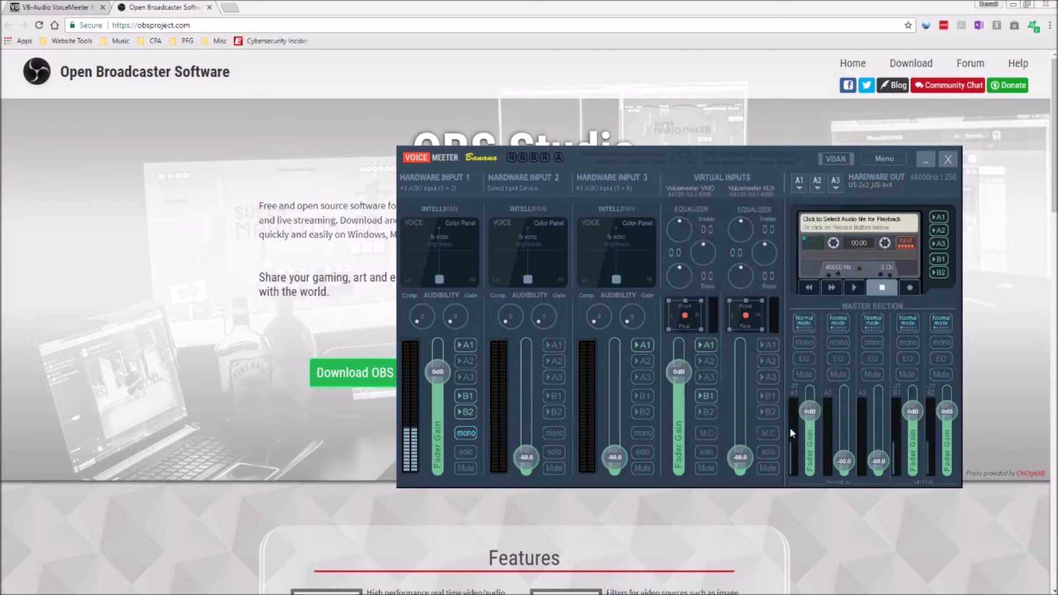
- Close Voicemeeter Banana and center the OBS Studio window on screen
click(948, 160)
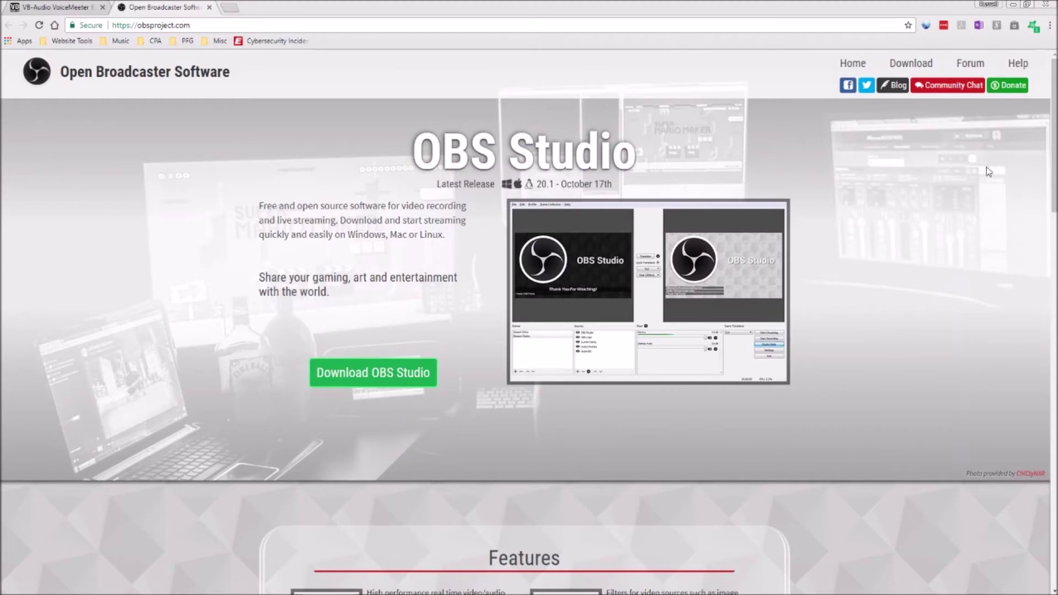
drag(1057, 112, 693, 126)
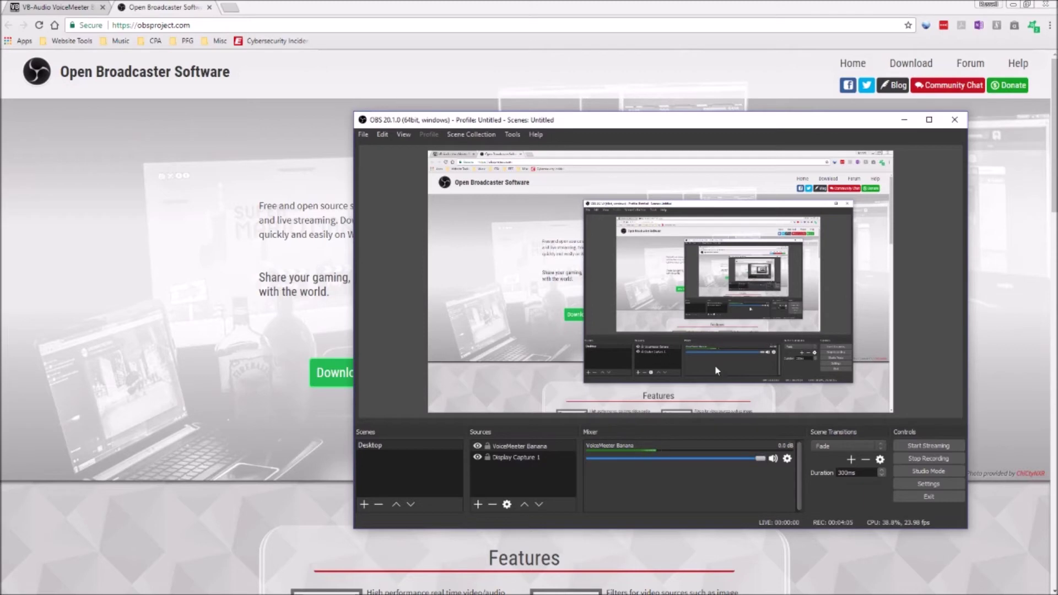
- Keep Display Capture 1 capturing Display 1, then bring up the list of source types
click(506, 458)
double_click(506, 458)
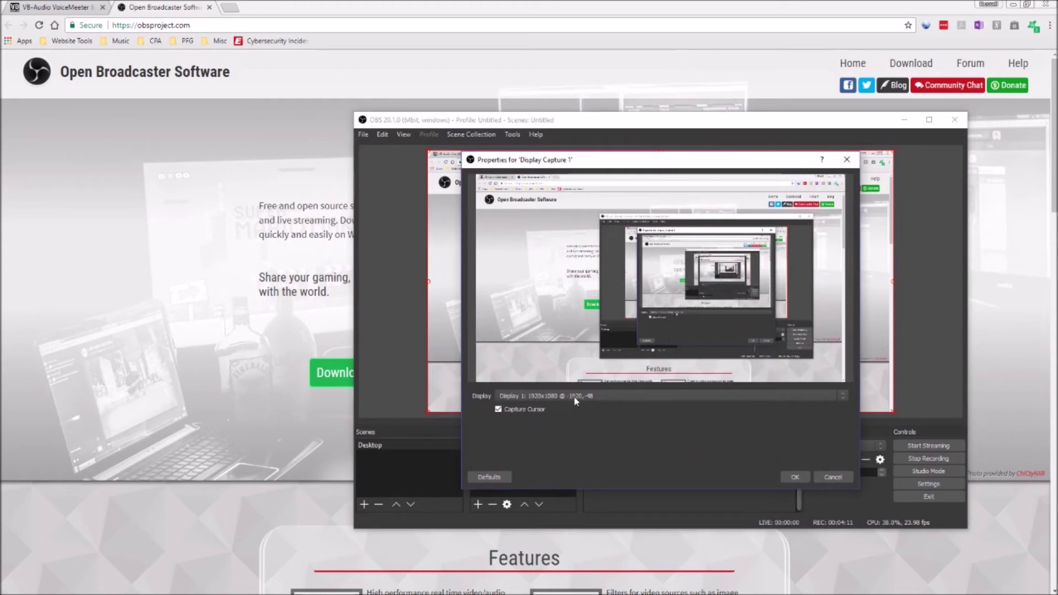
click(575, 399)
click(576, 398)
click(795, 476)
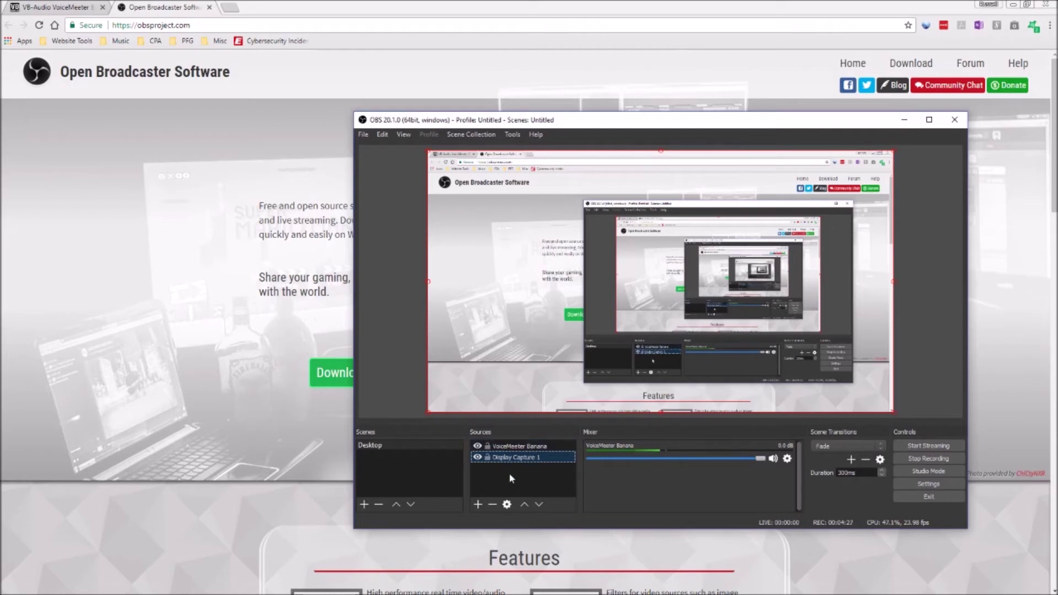
click(478, 504)
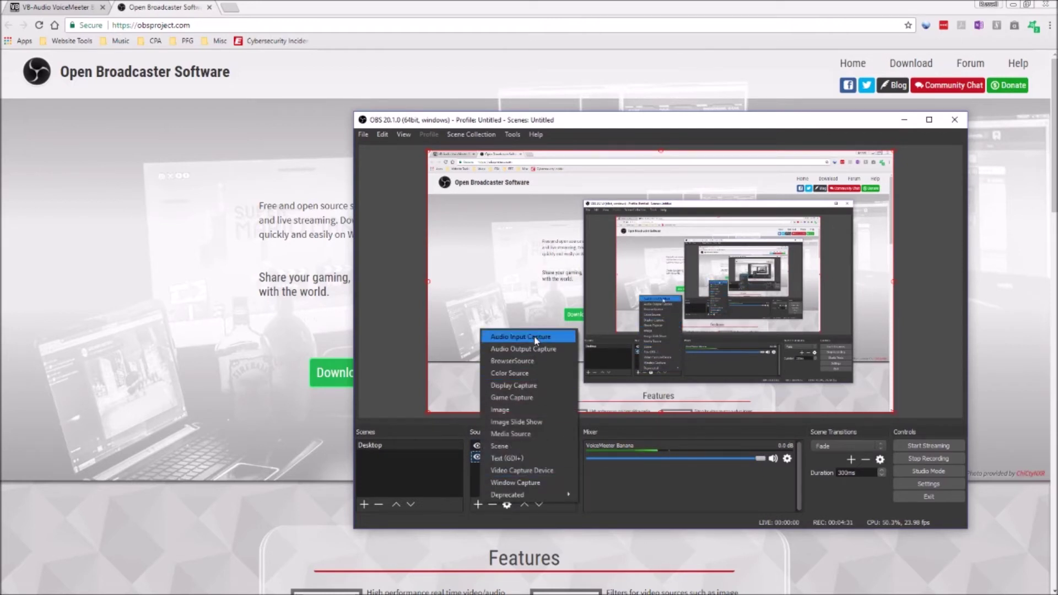
- Add a Display Capture source, keep VoiceMeeter Banana on VoiceMeeter Output, and move OBS aside
click(513, 385)
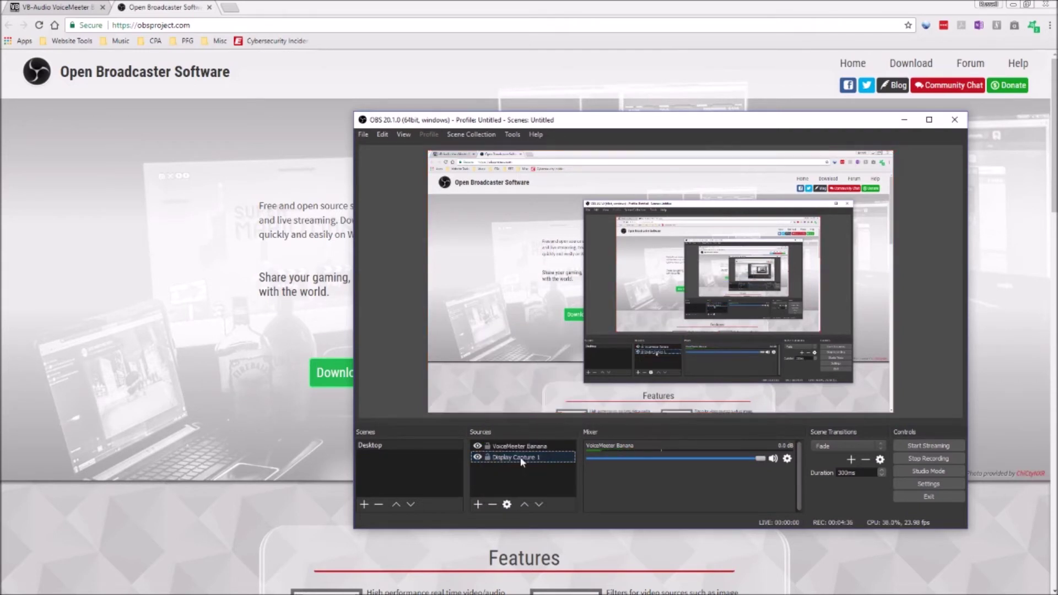
double_click(520, 446)
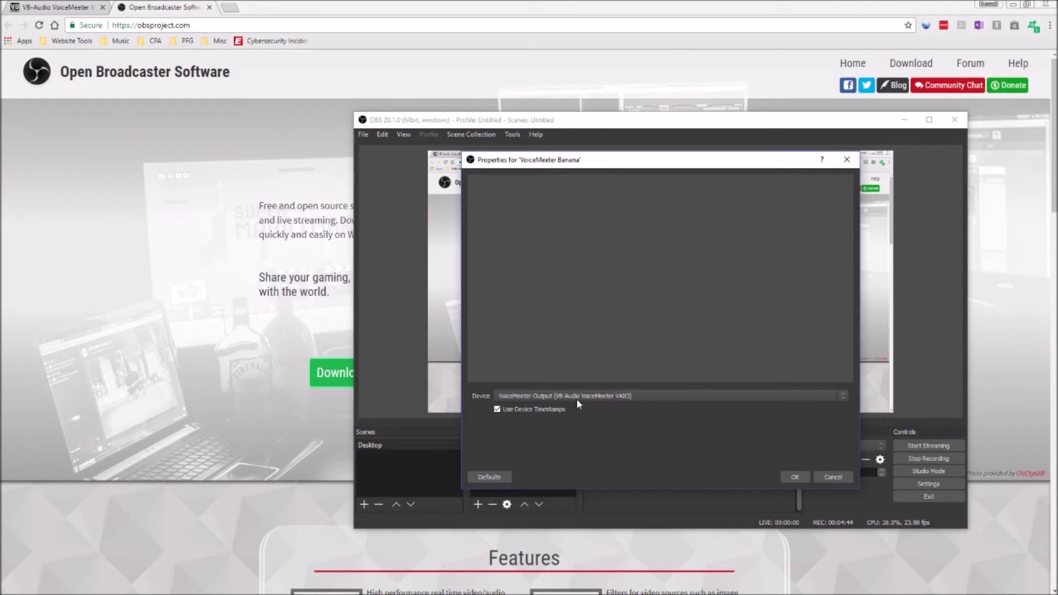
click(642, 395)
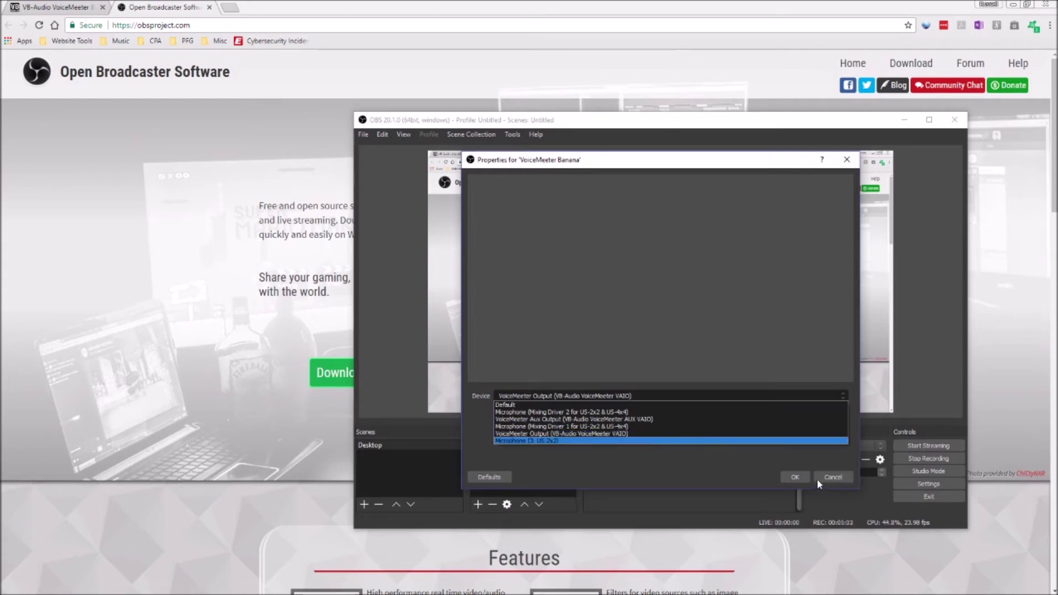
click(795, 477)
click(795, 477)
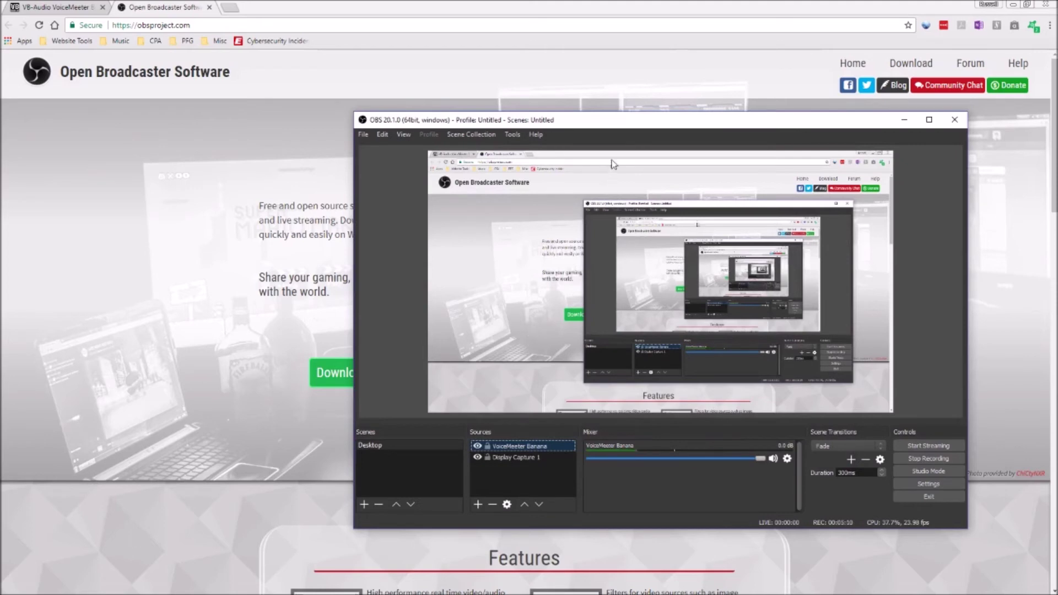
drag(612, 124, 1057, 157)
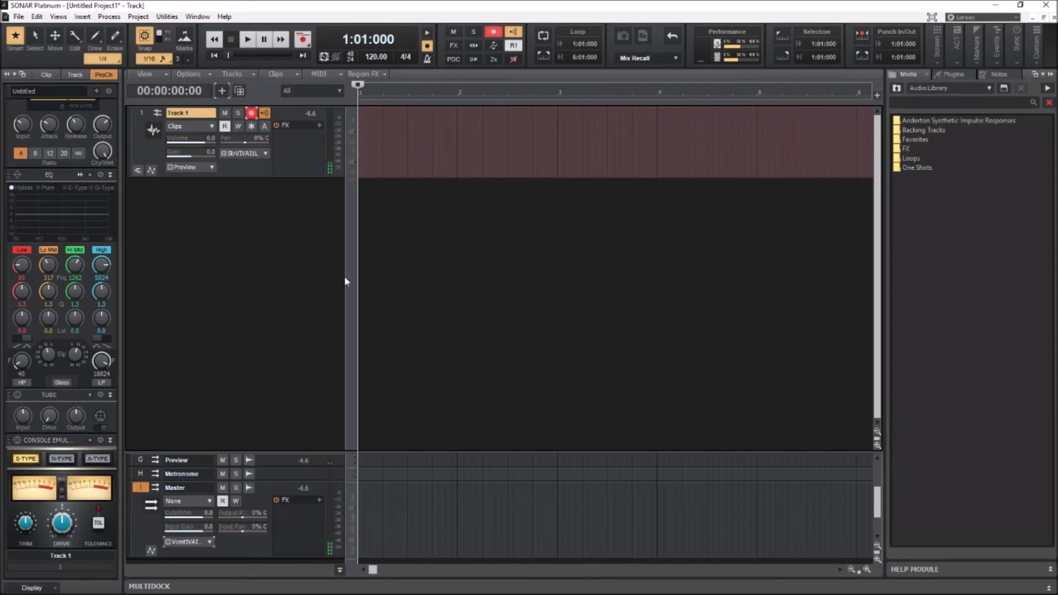
- Open SONAR Platinum's Preferences at the Audio Devices page
click(36, 16)
click(61, 189)
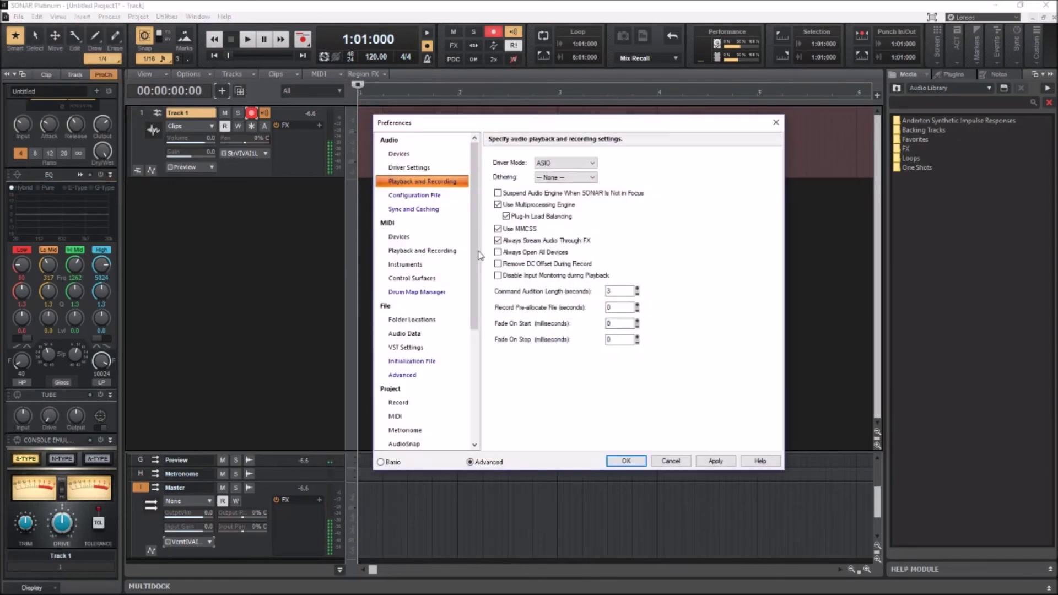
click(397, 155)
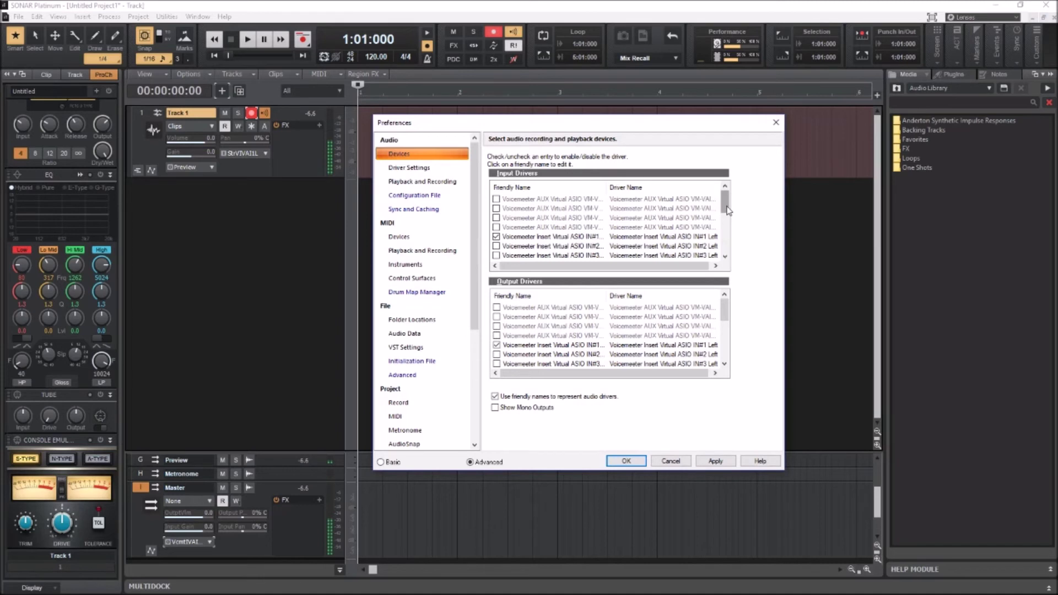
- Widen the Friendly Name columns to review the Voicemeeter Insert ASIO drivers, then view Driver Settings
drag(727, 210, 728, 202)
drag(727, 207, 726, 244)
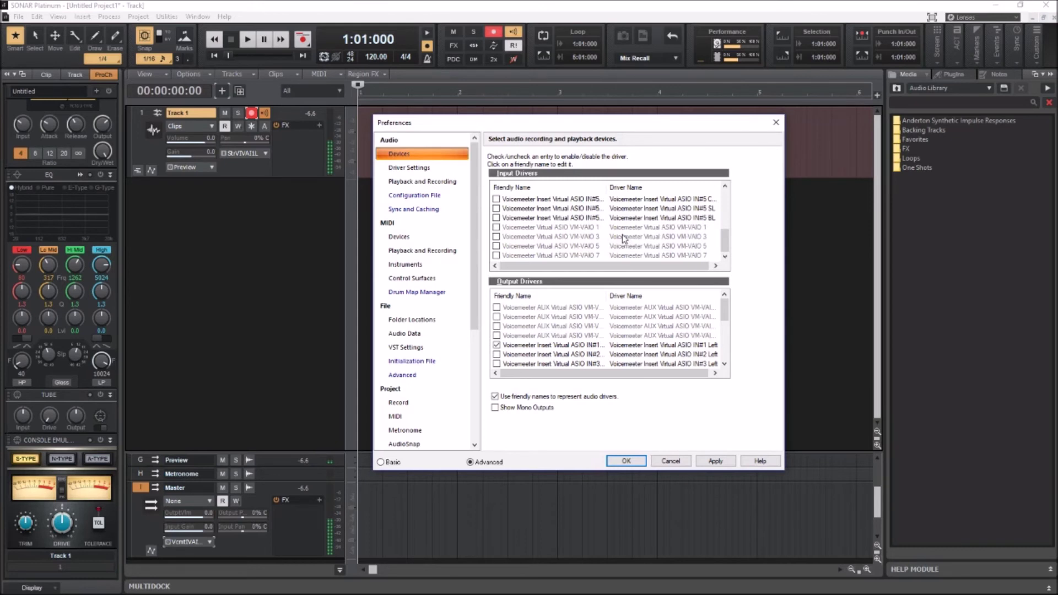
drag(722, 236, 725, 212)
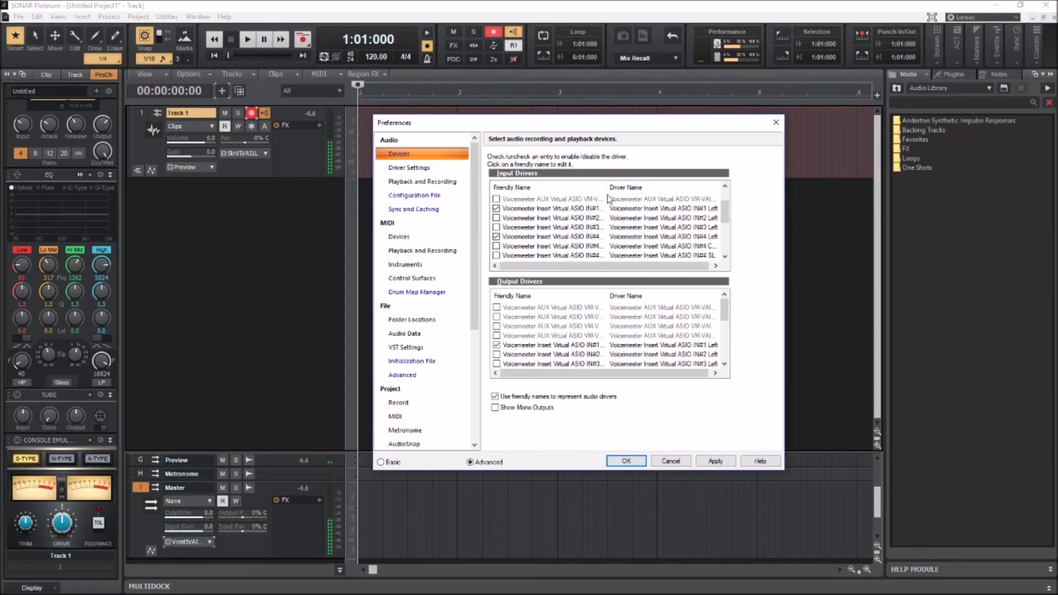
drag(606, 191, 629, 190)
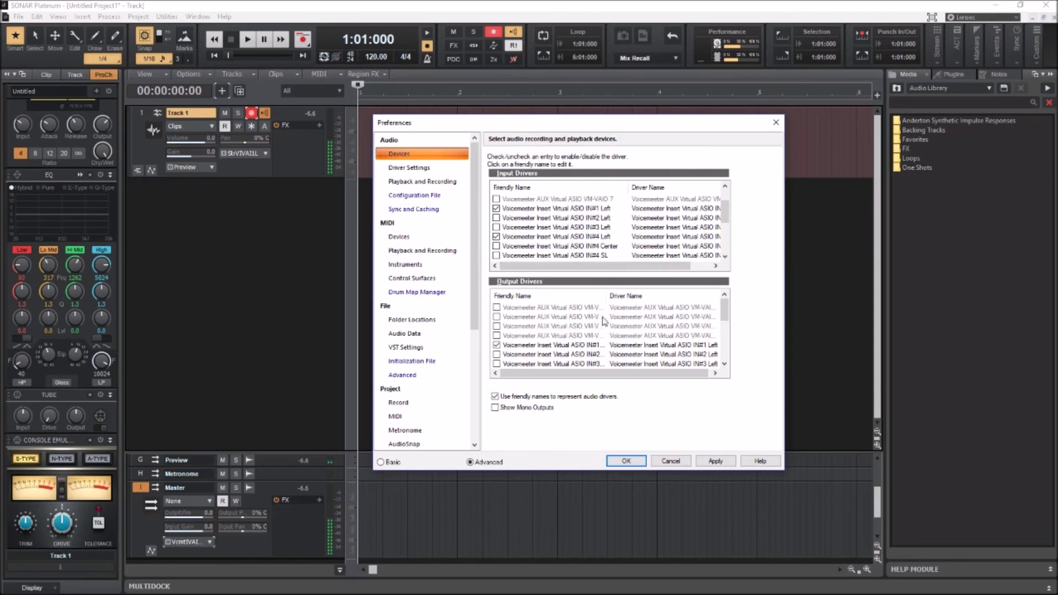
drag(607, 296, 634, 295)
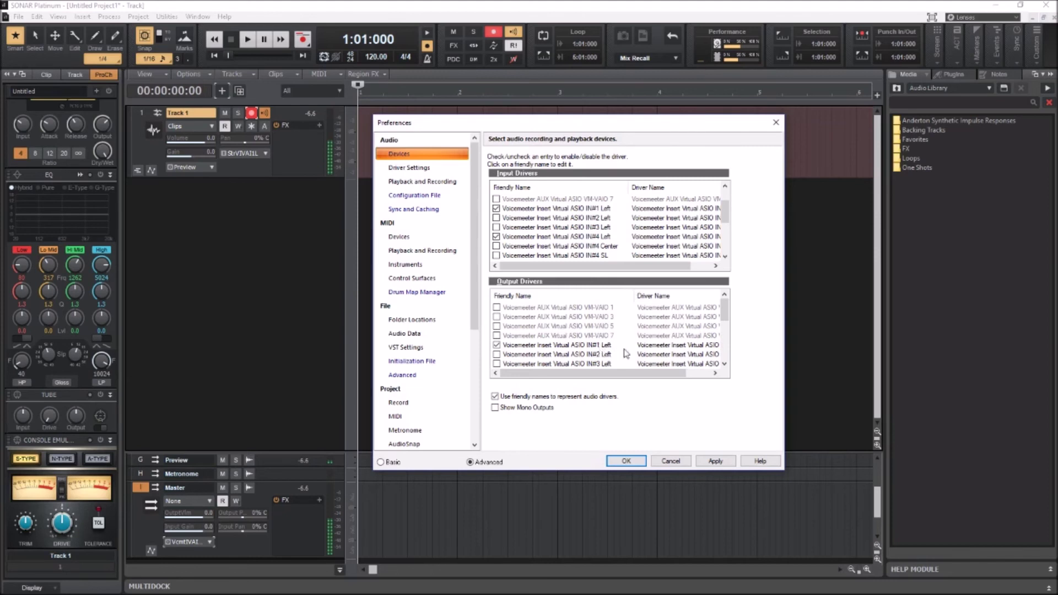
drag(725, 318, 723, 335)
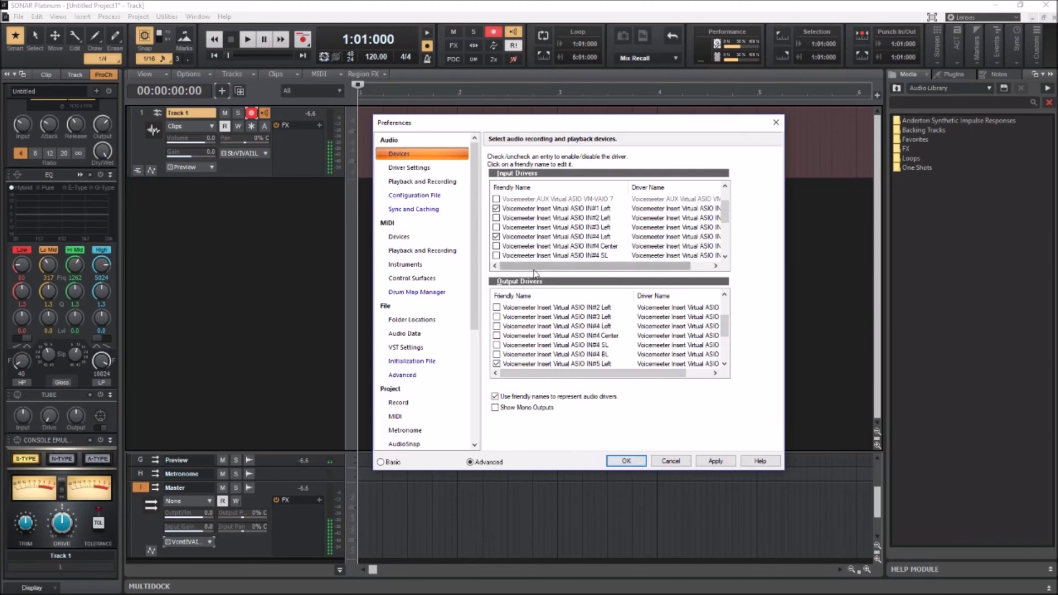
click(415, 168)
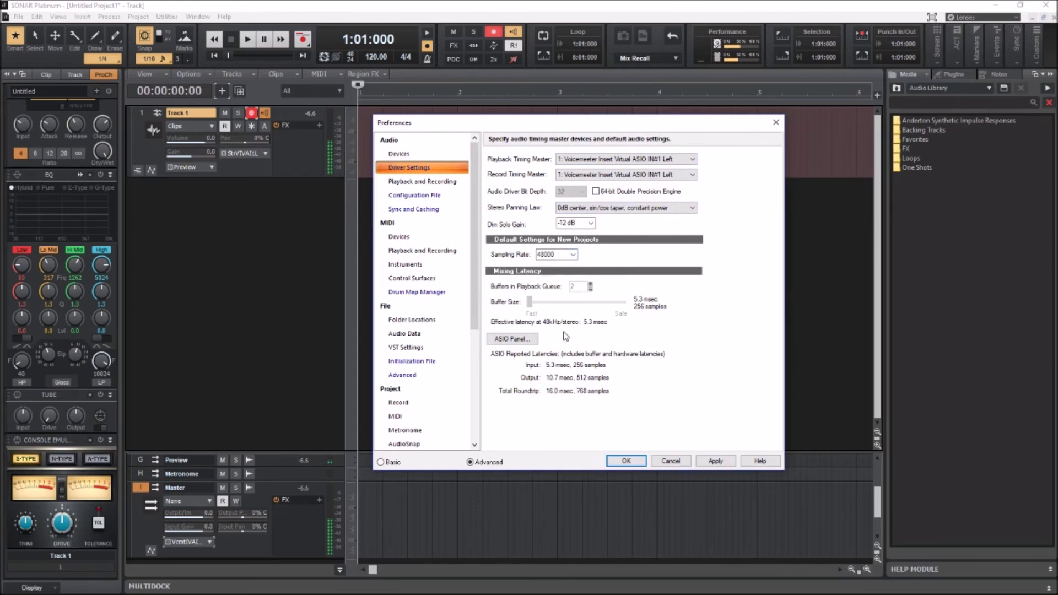
- Verify Playback and Recording use ASIO driver mode and close Preferences with OK
click(430, 184)
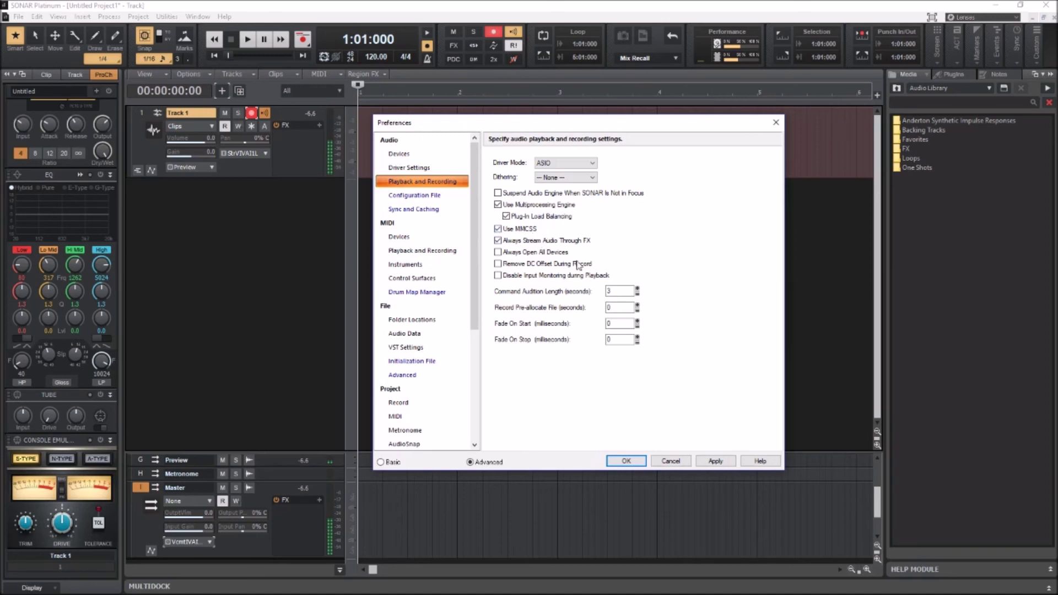
click(629, 465)
click(630, 462)
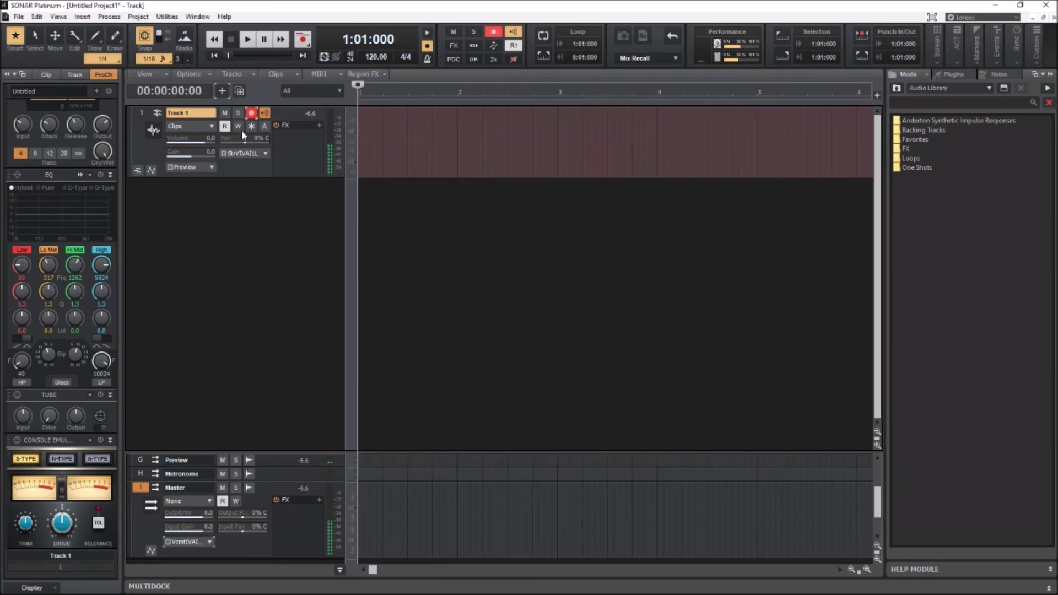
- Set Track 1's input to Left Voicemeeter Insert Virtual ASIO IN#1 and close the Voicemeeter window
click(265, 154)
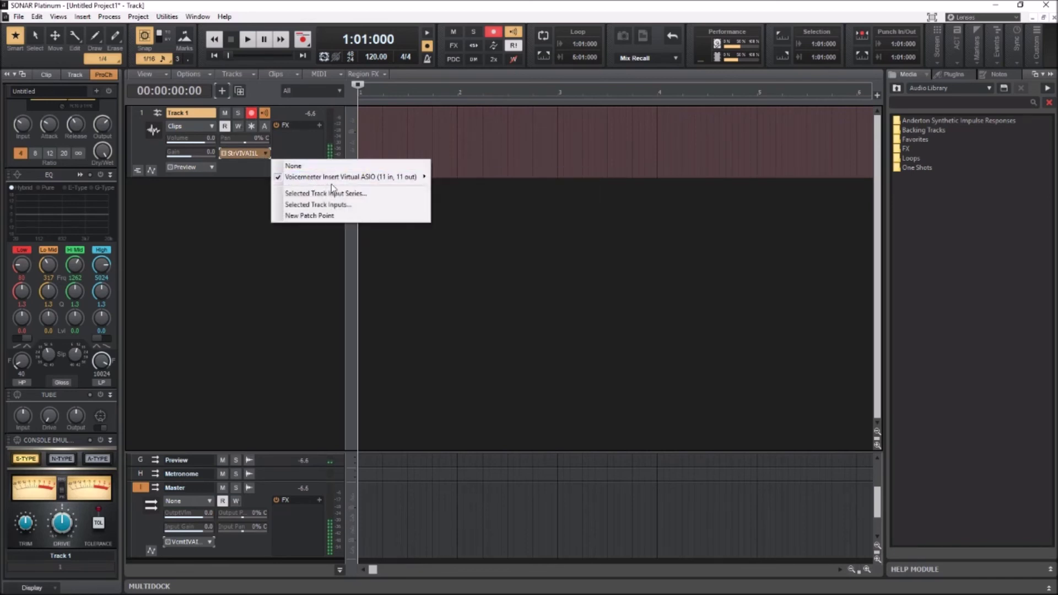
mouse_move(388, 178)
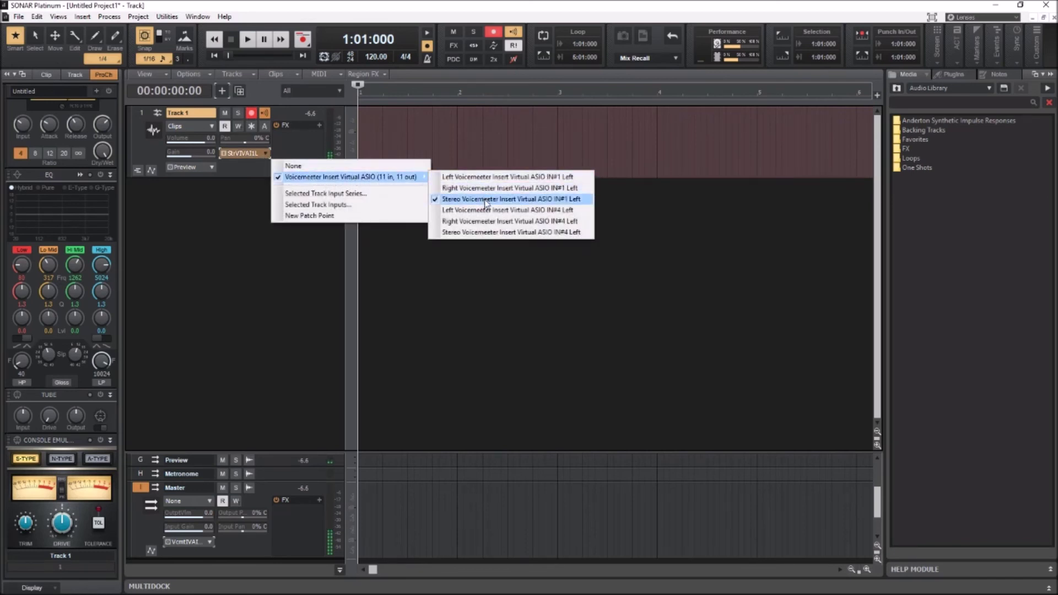
click(503, 178)
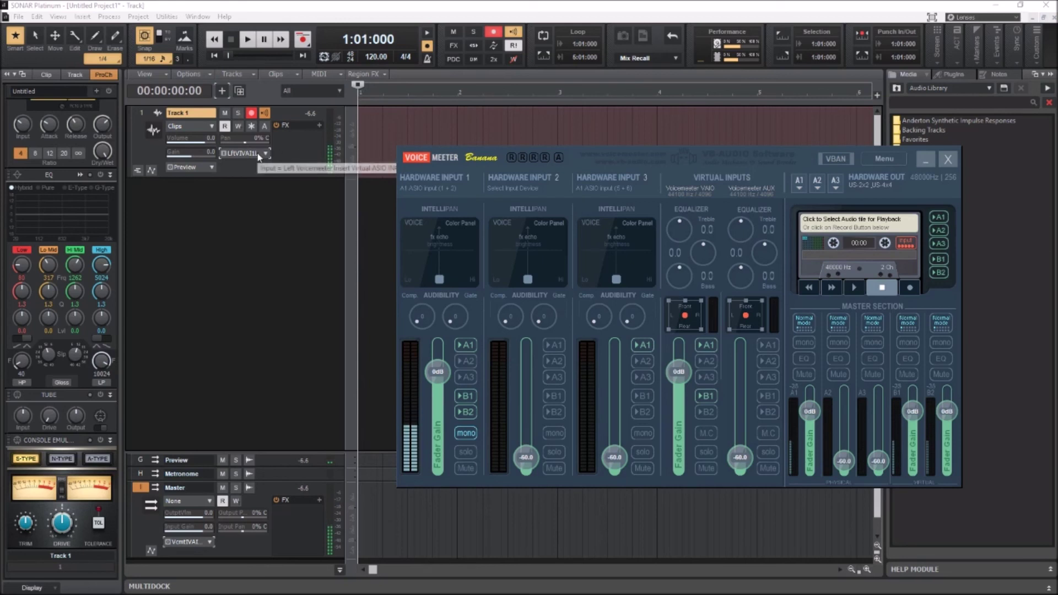
click(948, 159)
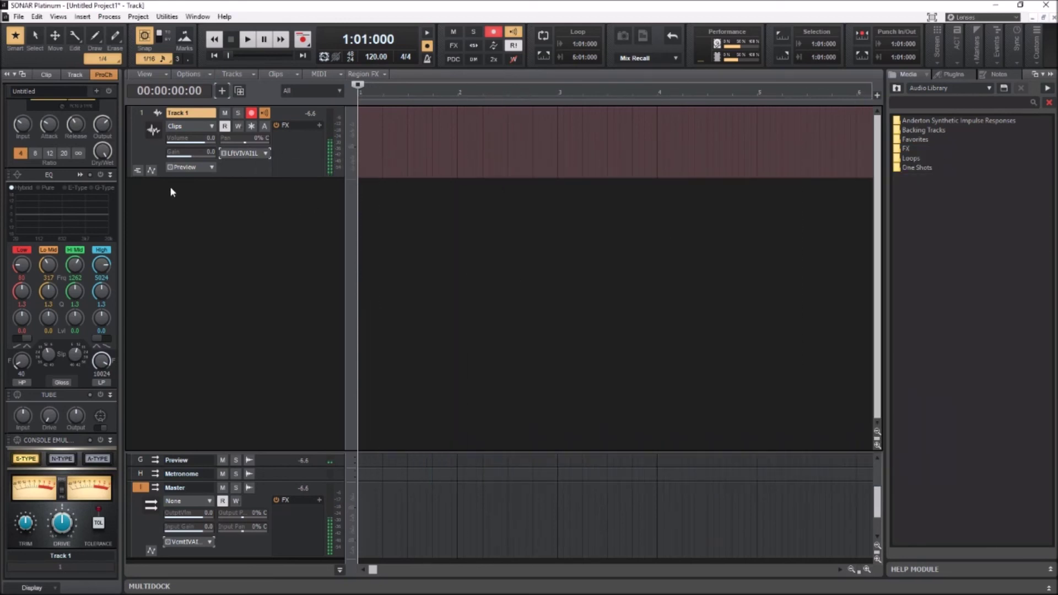
- Create a Lounge Lizard Session 4 instrument track with MIDI from All Inputs on Omni, closing its plugin window
click(222, 91)
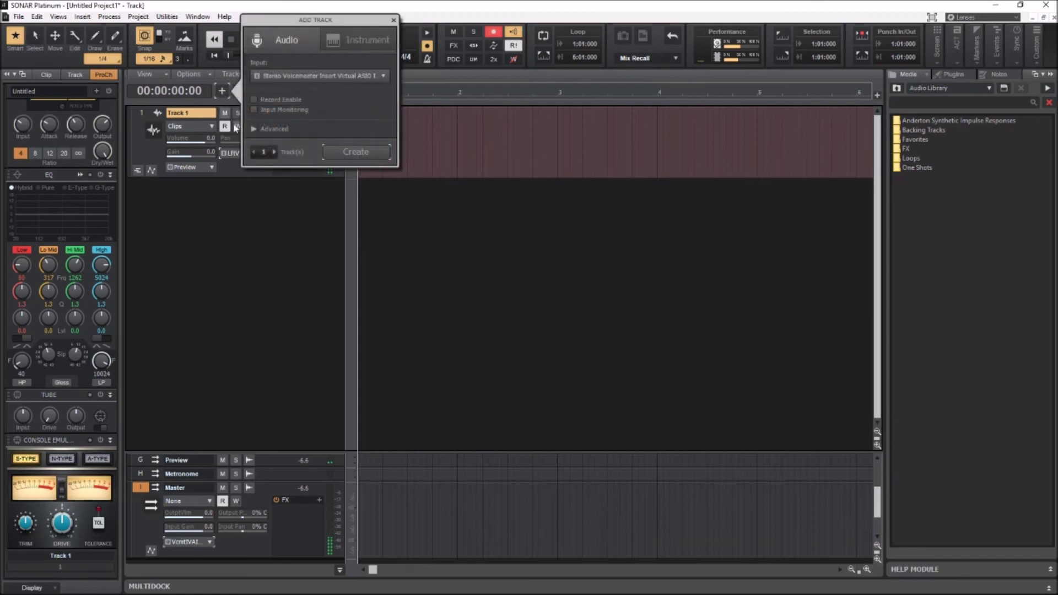
click(349, 37)
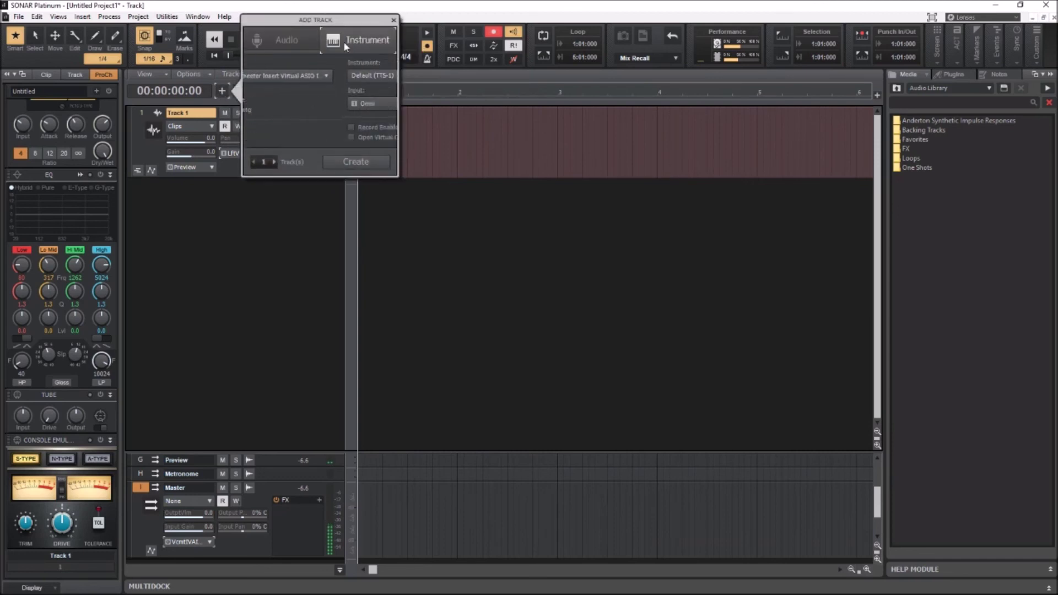
click(314, 75)
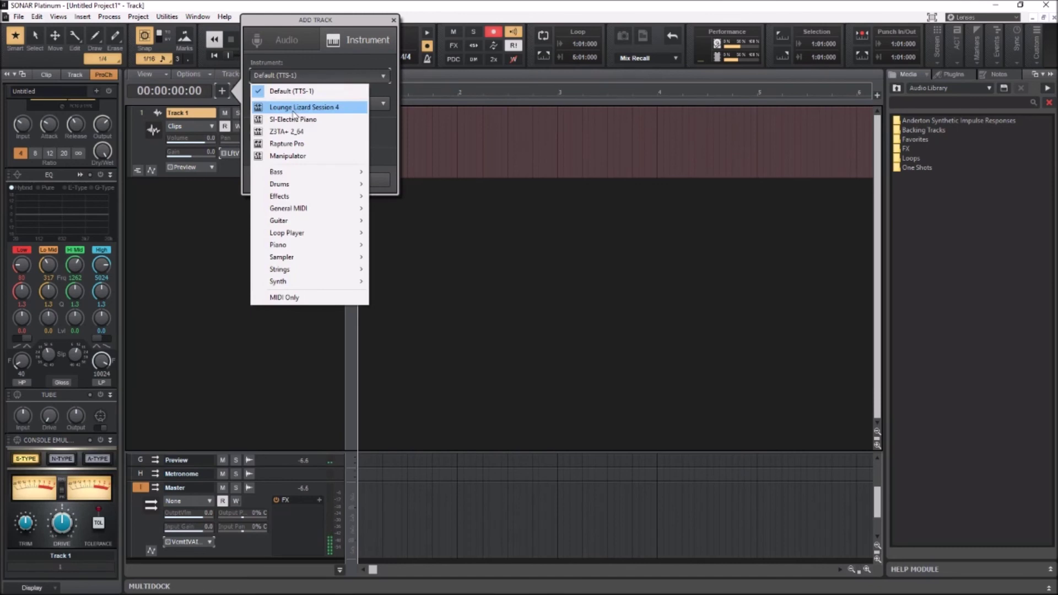
click(292, 107)
click(306, 110)
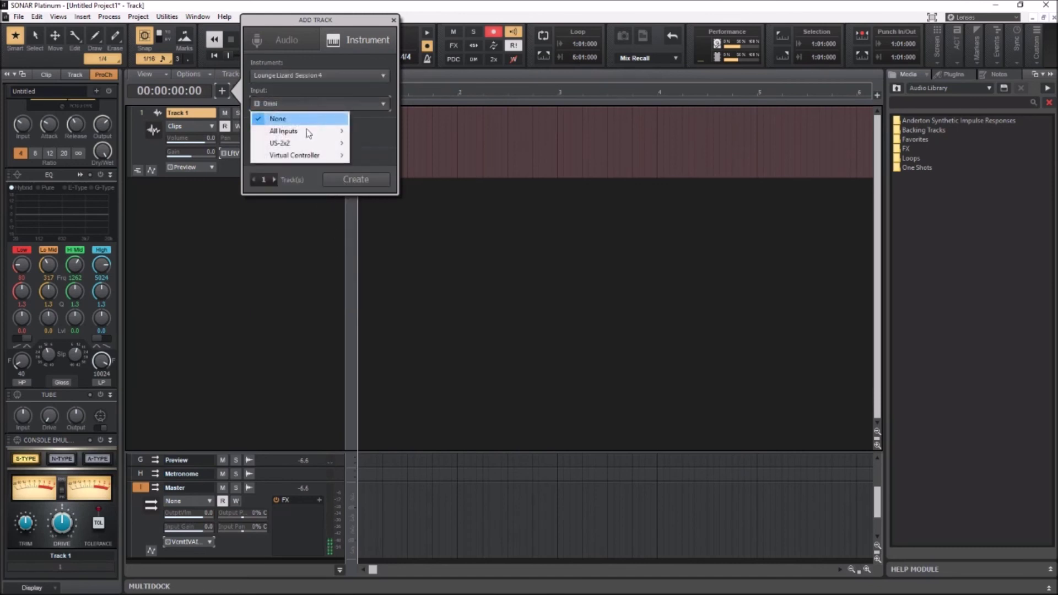
mouse_move(306, 132)
click(378, 130)
click(359, 180)
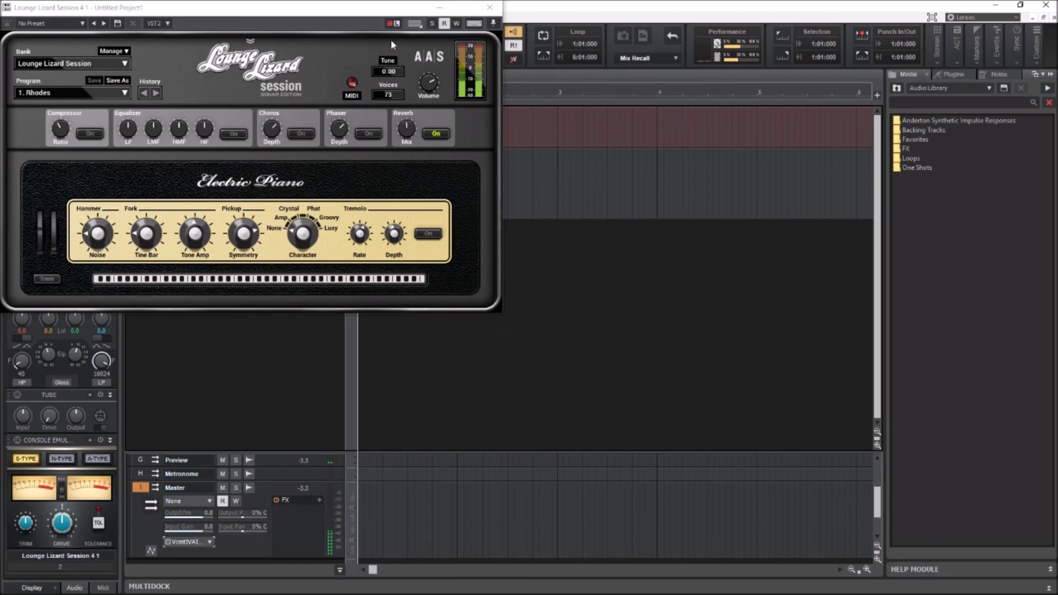
click(489, 7)
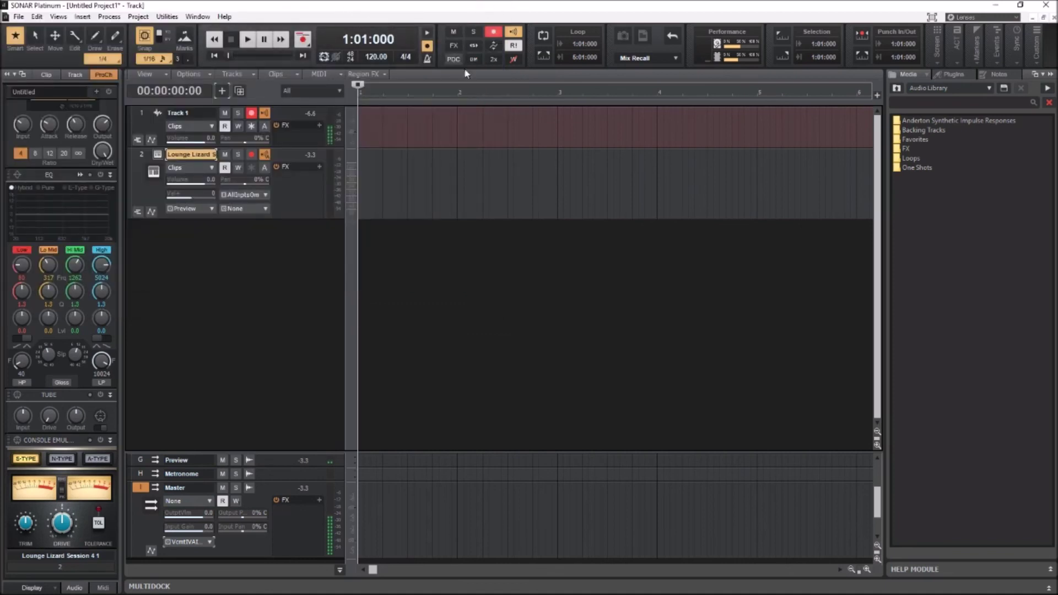